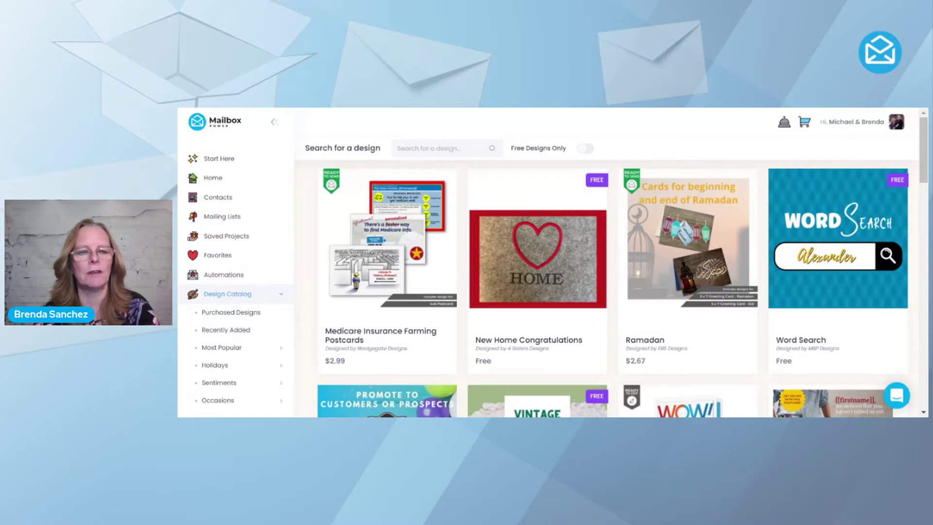
Search the design catalog for 'LRC' and scroll through the matching designs
text(L)
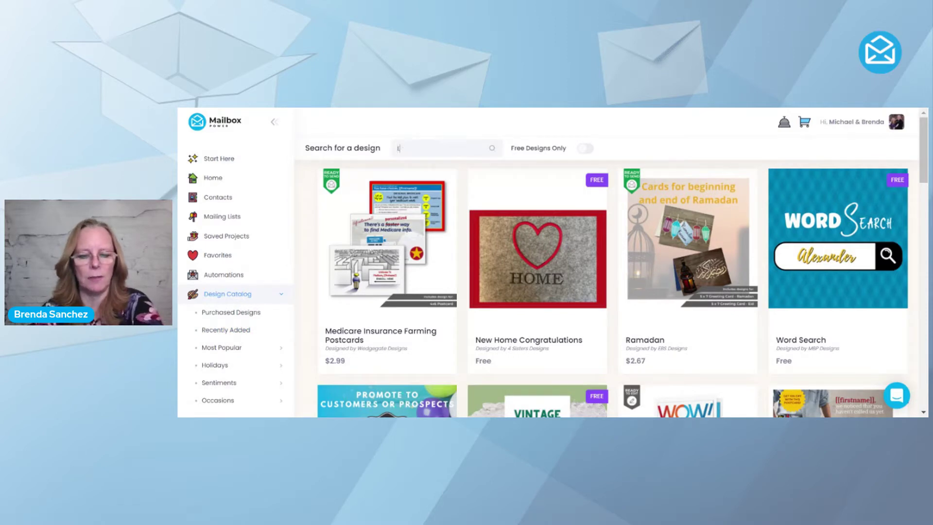
text(RC)
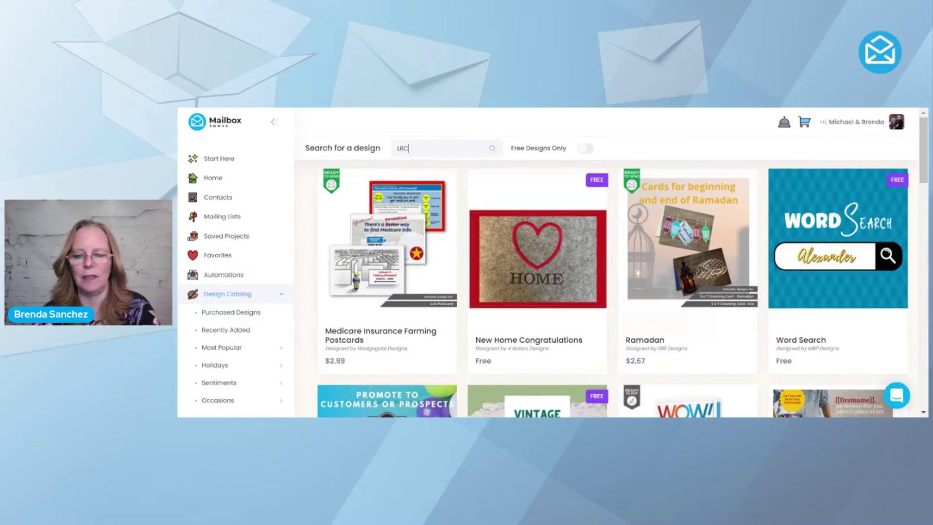
key(Return)
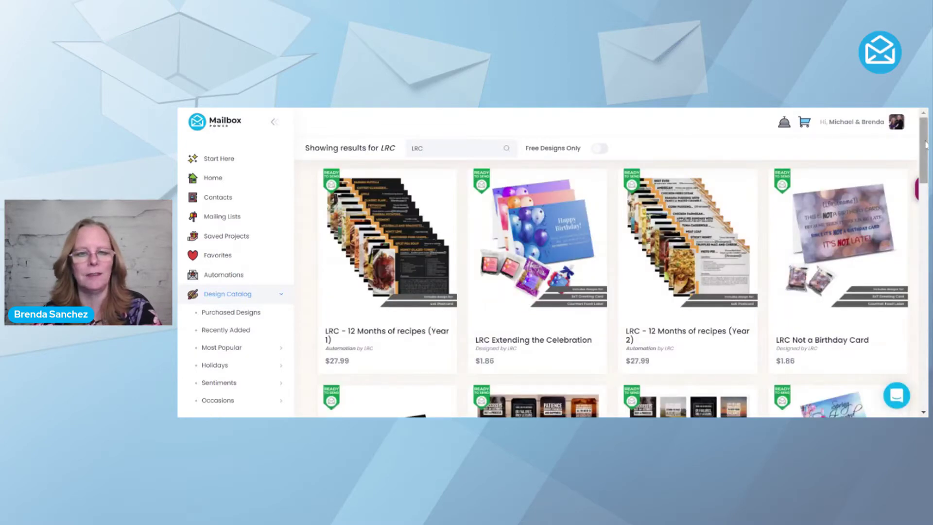
drag(926, 145, 923, 251)
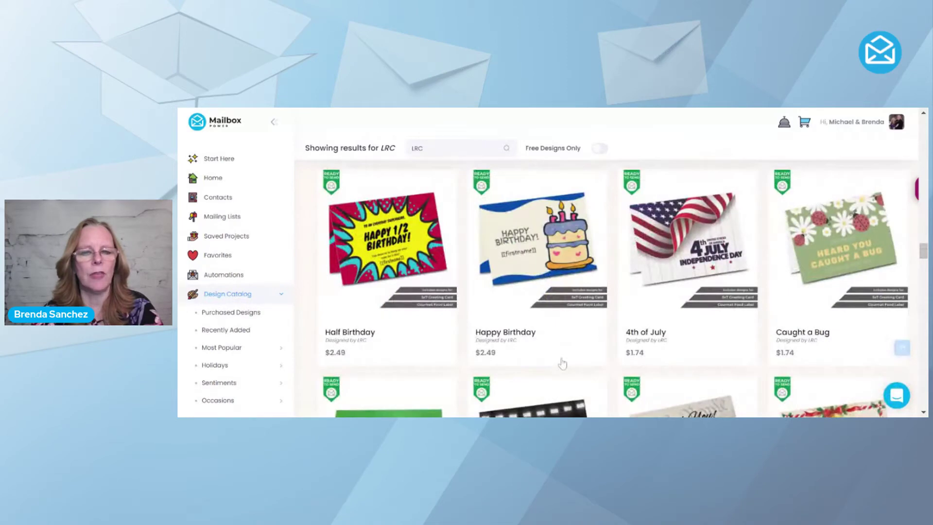
Buy the $2.49 license for LRC's Happy Birthday design, charging it to the account
click(521, 264)
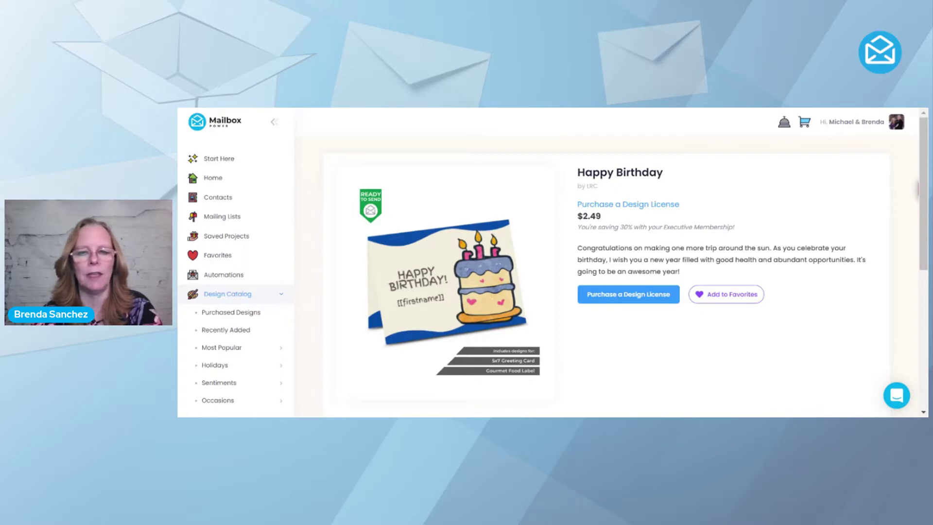
click(625, 296)
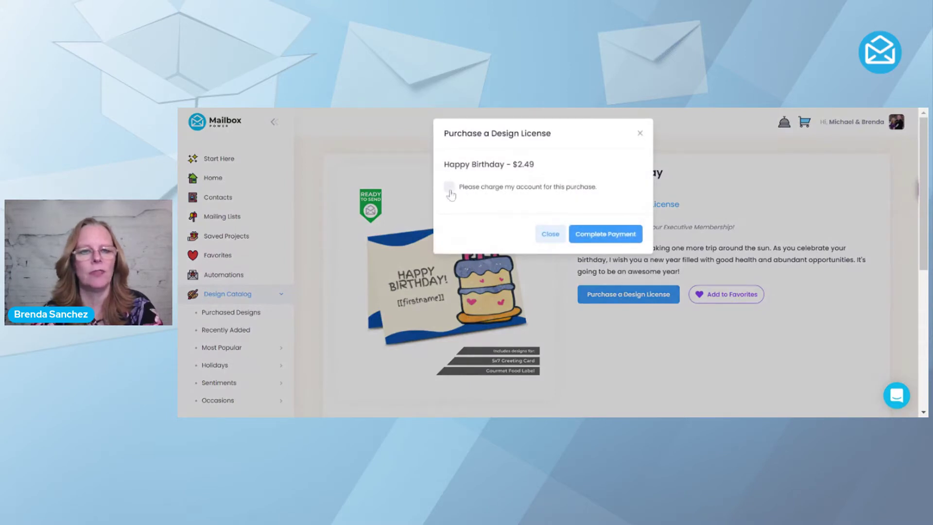
click(449, 188)
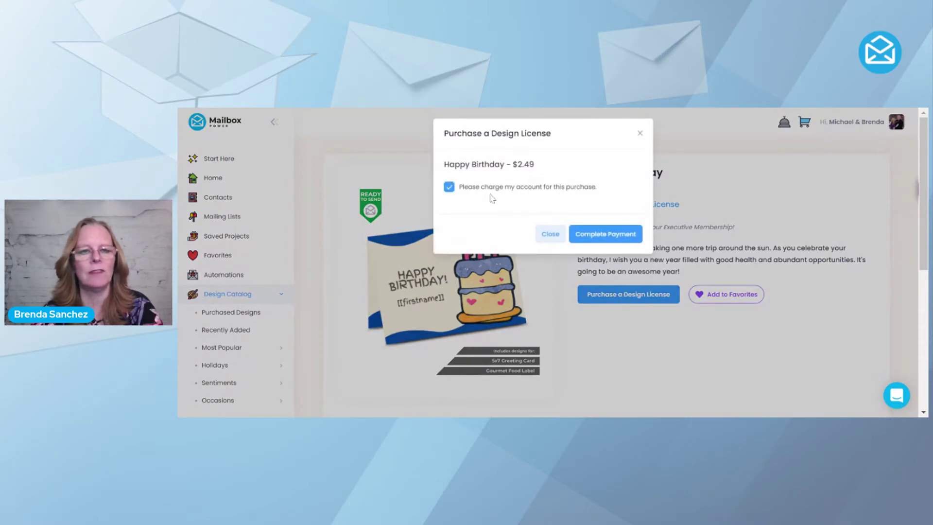
click(611, 241)
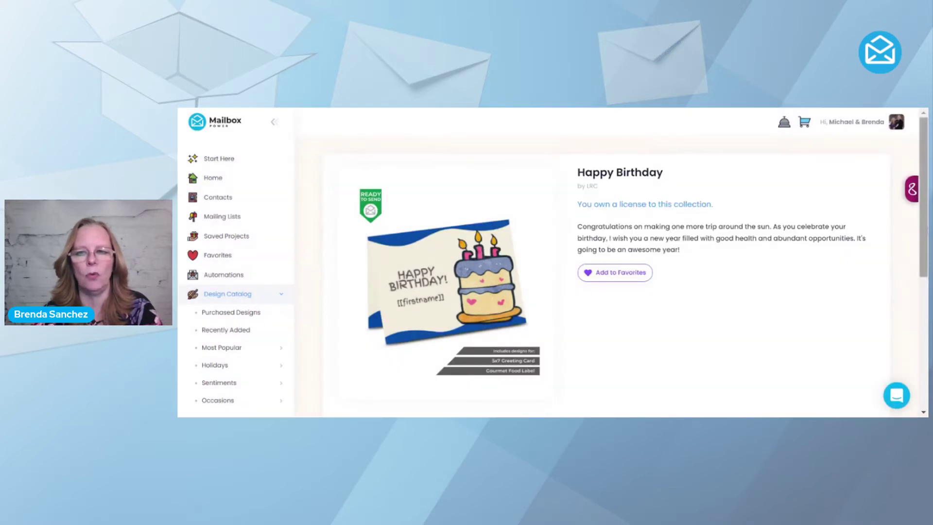
Select the Happy Birthday card and Happy Birthday Blondie projects and create an automation from them
drag(925, 236, 924, 367)
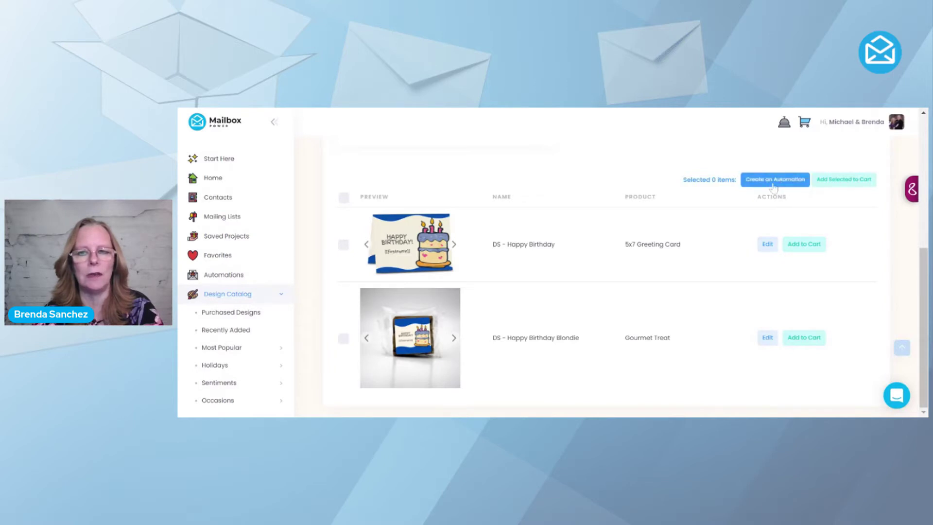
click(344, 245)
click(343, 340)
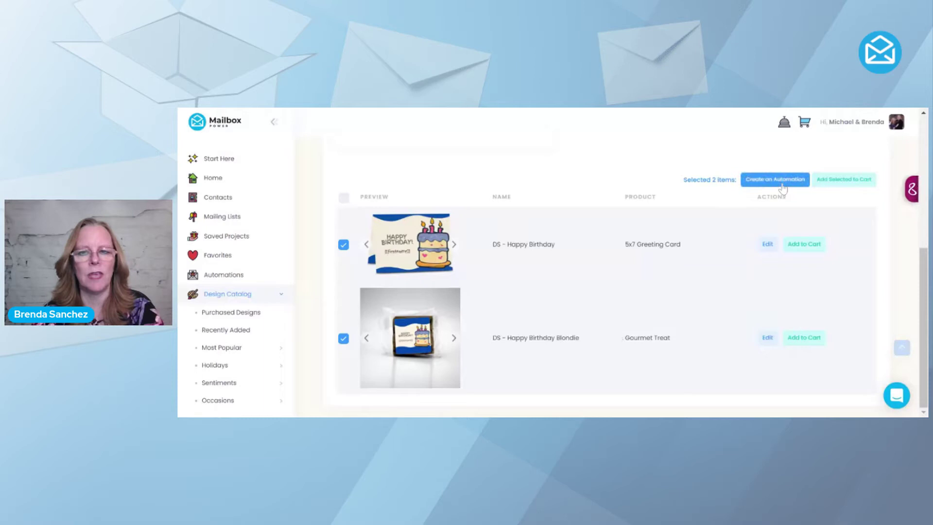
click(783, 184)
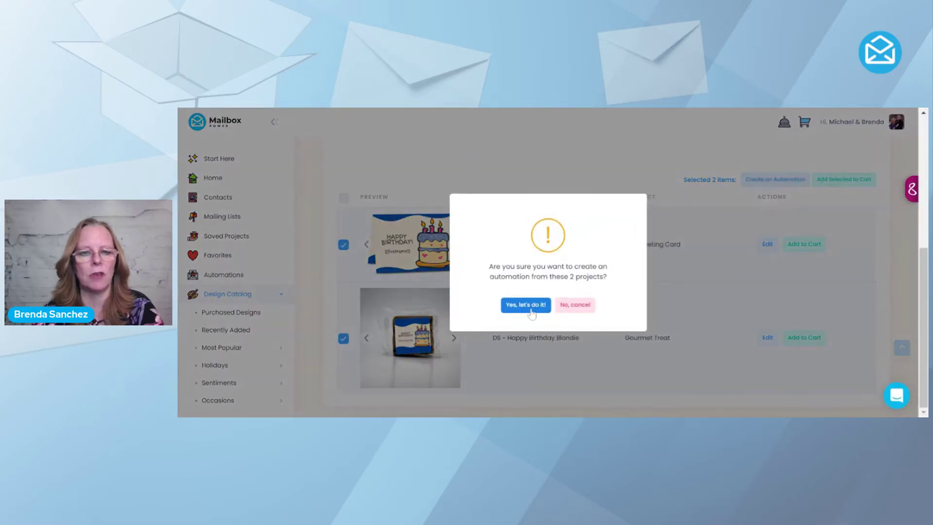
click(531, 310)
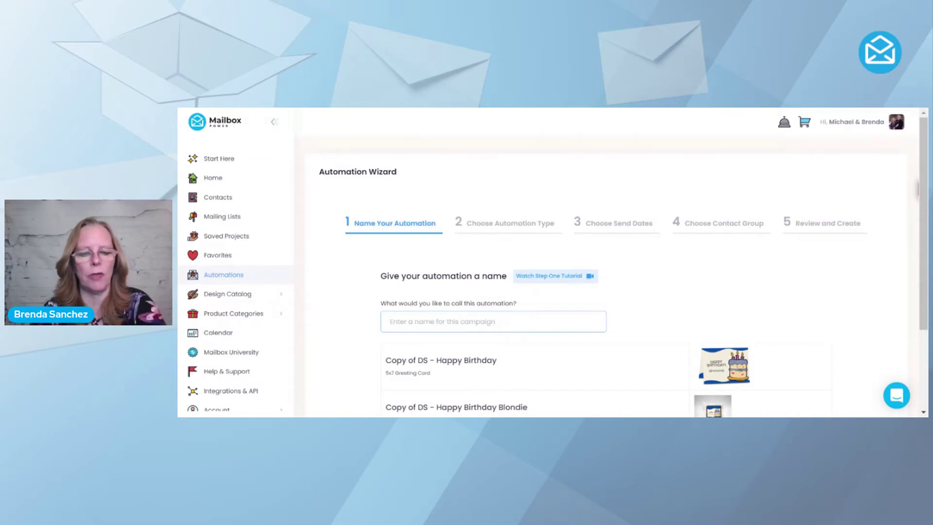
Name the automation 'Birthday Demo' and advance to the automation type step
text(Birthday Demo)
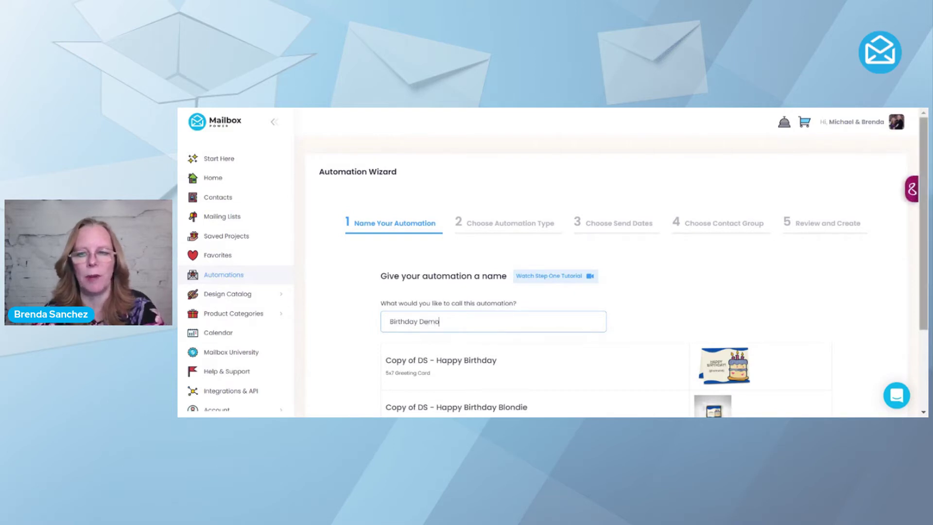
scroll(613, 272, down, 3)
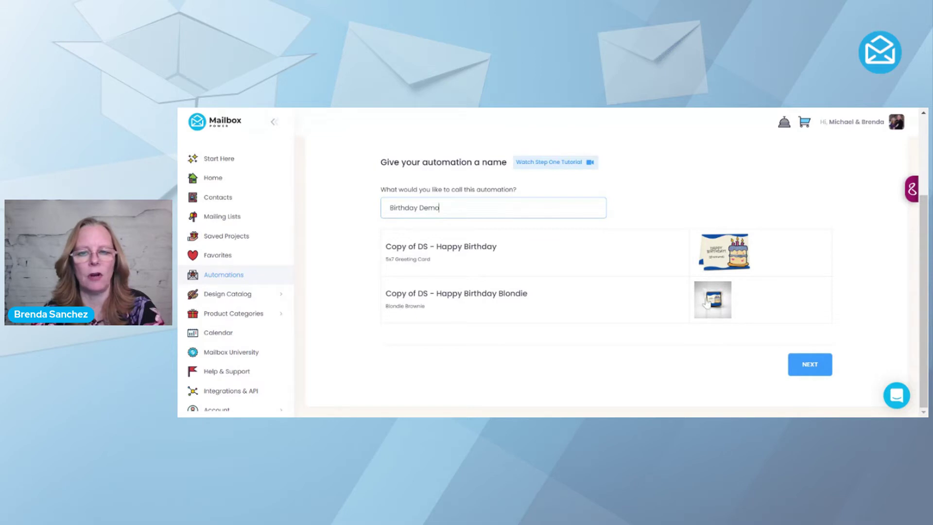
click(810, 366)
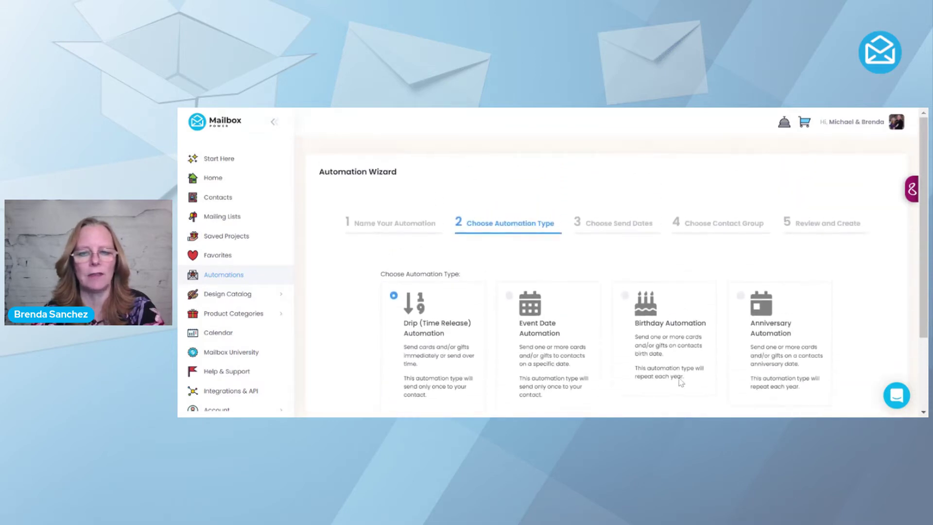
Choose Birthday Automation as the type and advance to send dates
click(655, 324)
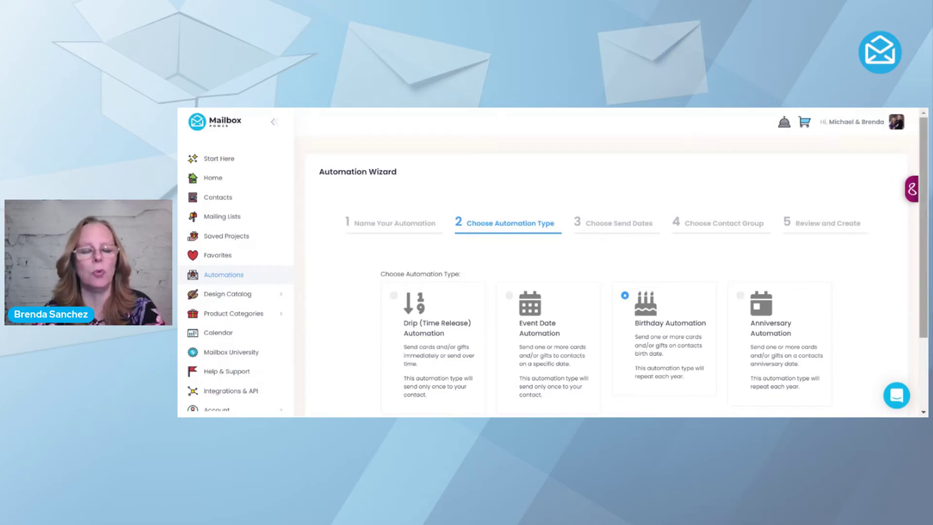
scroll(621, 258, down, 2)
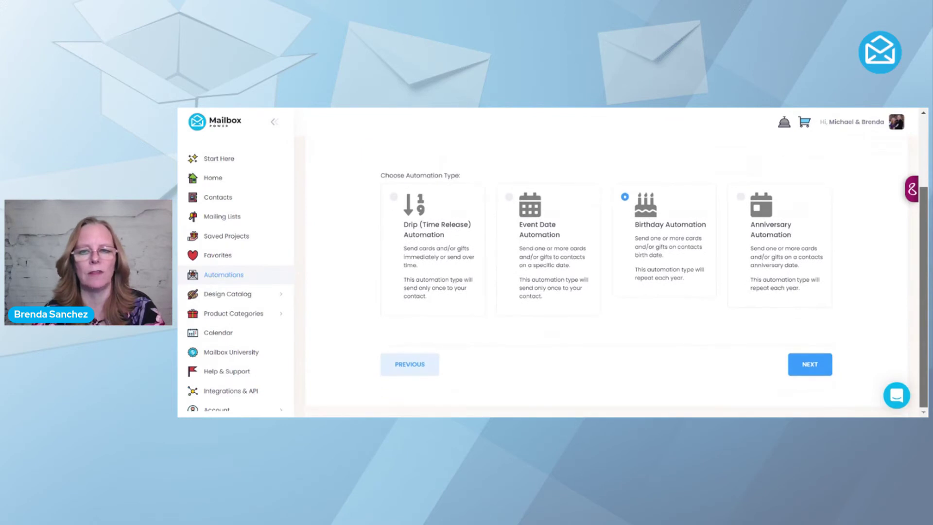
click(817, 367)
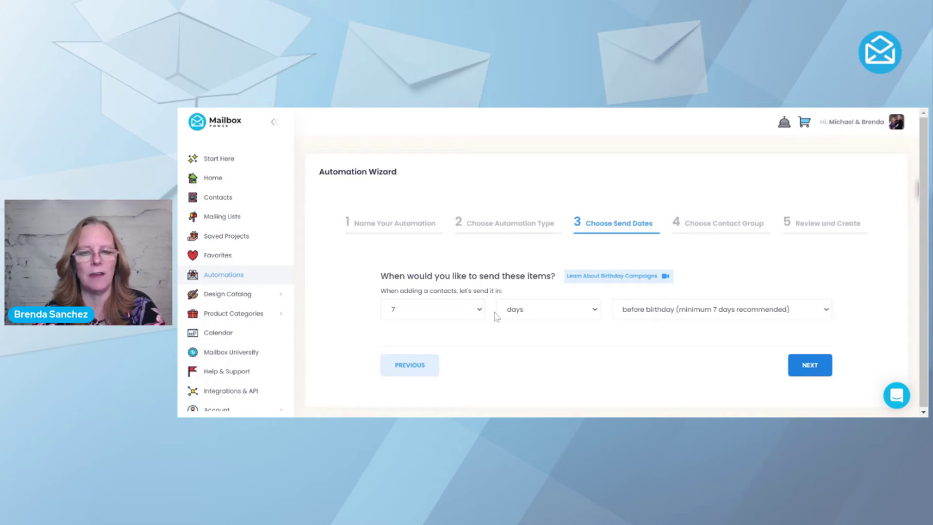
Change the send timing from 7 to 10 days before birthday and advance
click(473, 301)
click(426, 193)
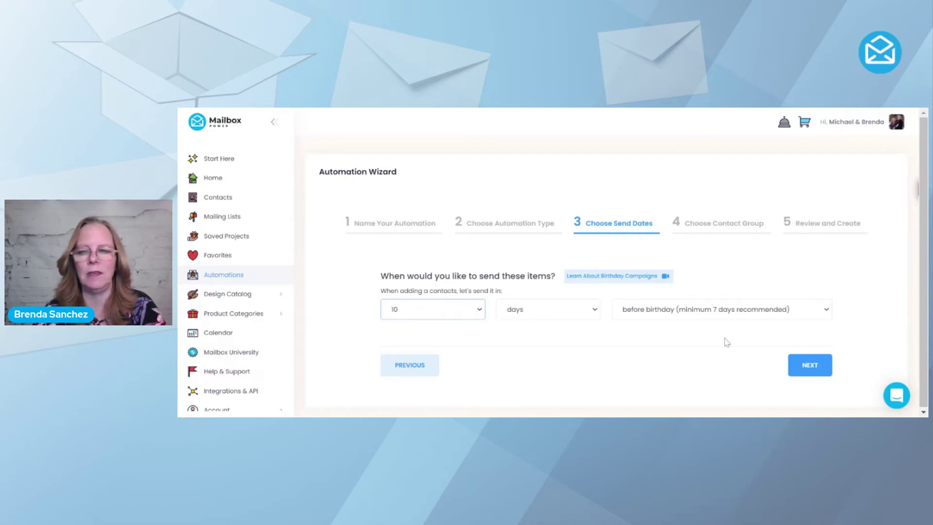
click(820, 375)
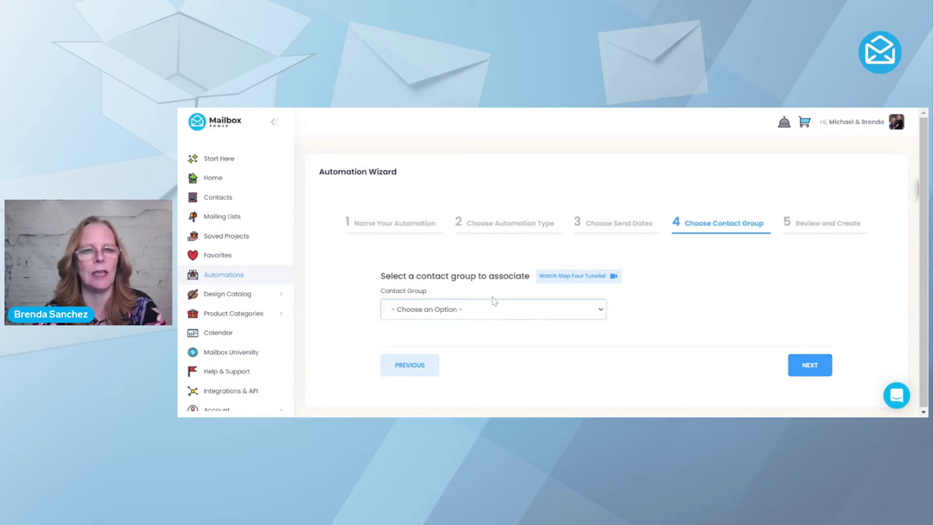
Create a new contact group named 'Birthday Demo' and advance to Review and Create
click(494, 309)
click(494, 330)
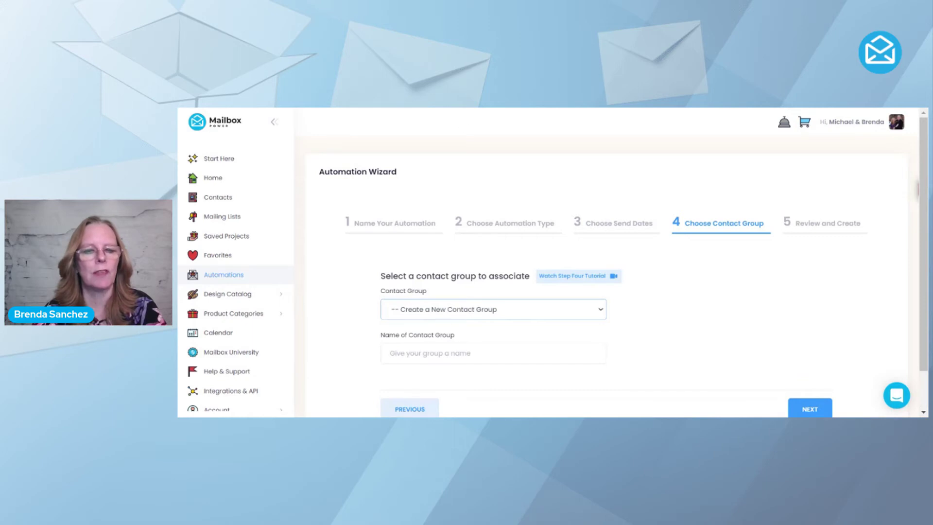
click(444, 353)
text(Bir)
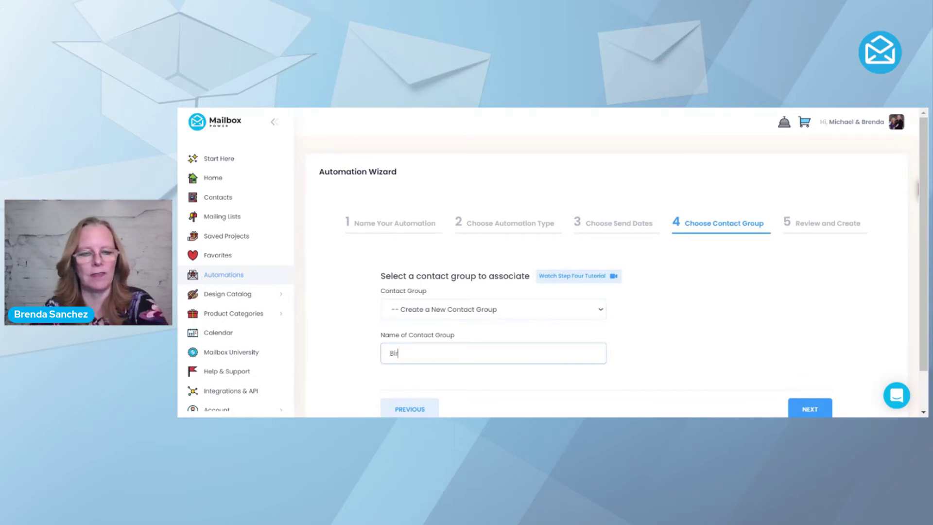
text(thday Demo)
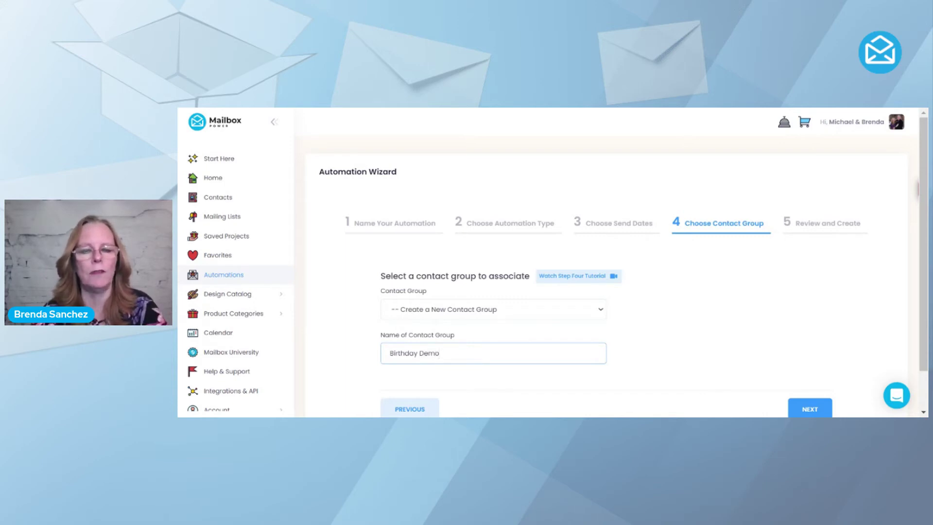
click(814, 405)
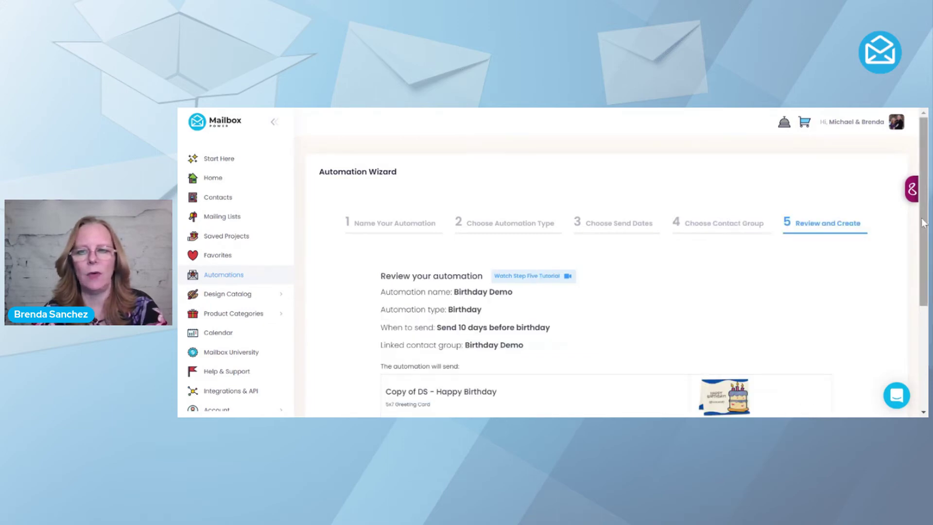
Scroll through the review listing the Happy Birthday 5x7 card and Blondie brownie
scroll(923, 223, down, 2)
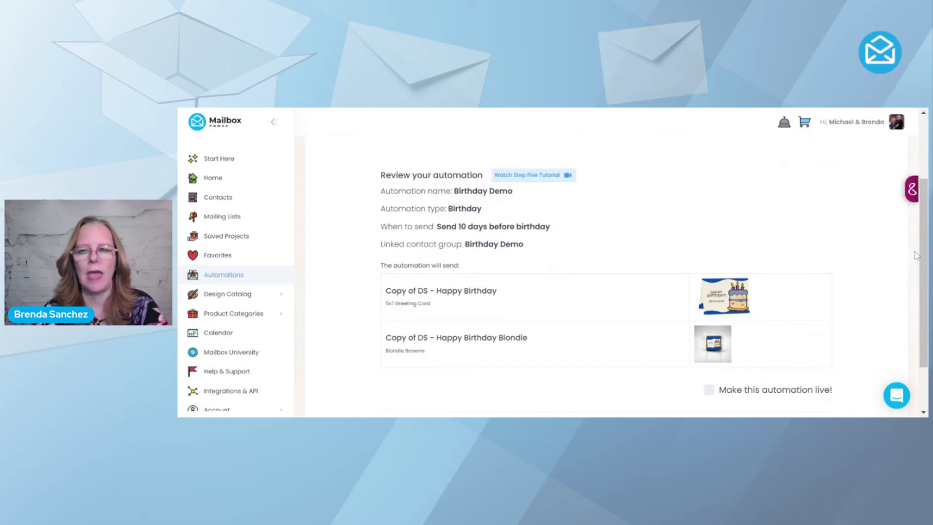
scroll(914, 204, down, 3)
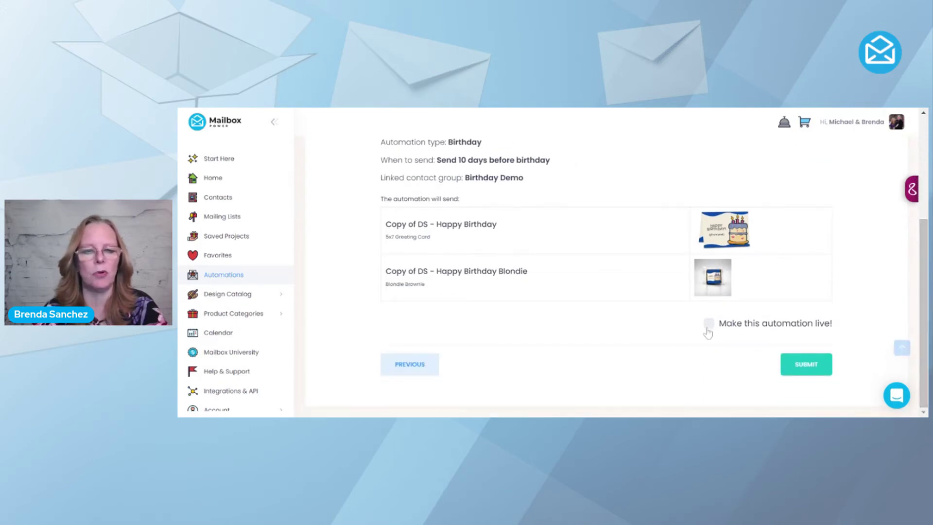
Submit the automation unpublished and view the Birthday Demo automation's shipments
click(816, 371)
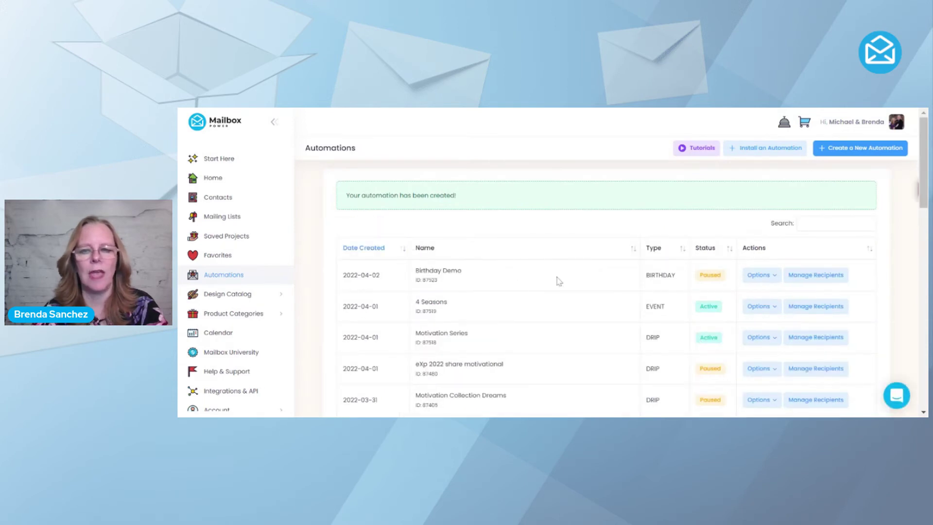
click(771, 277)
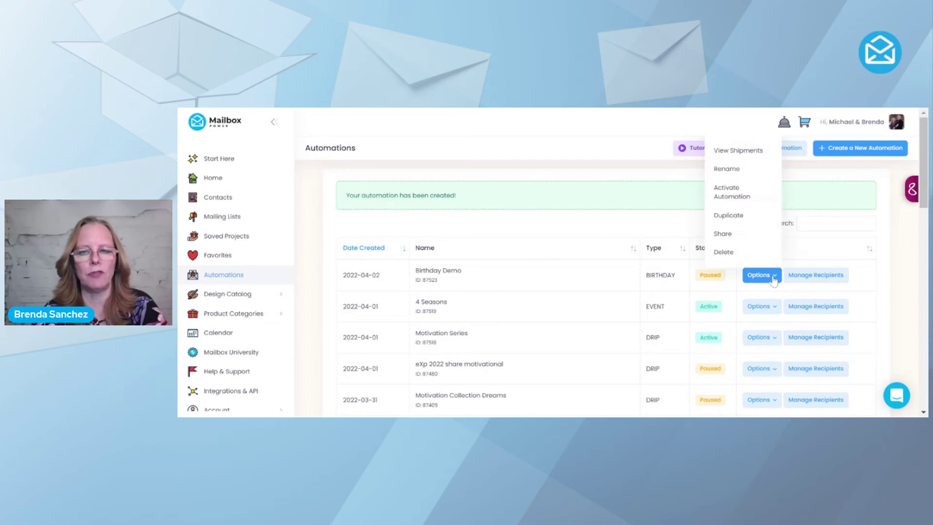
click(741, 154)
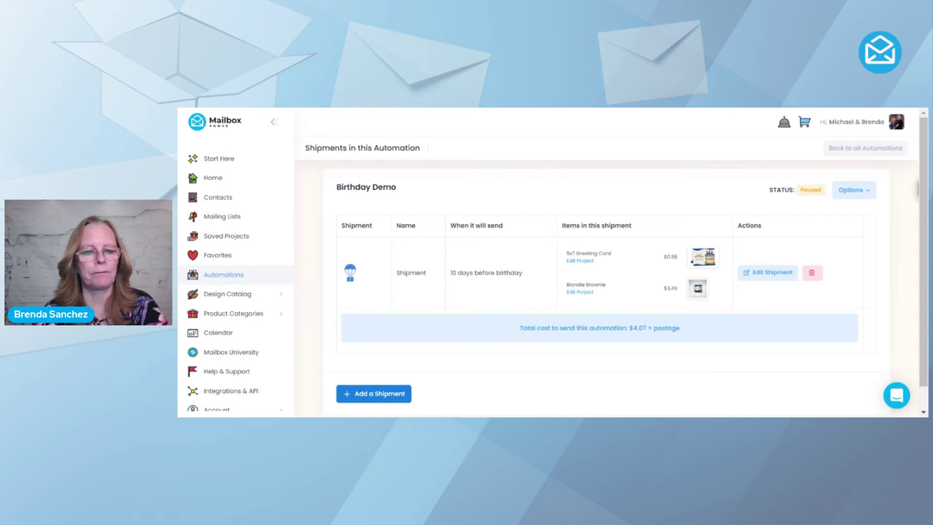
Add a shipment named 'Half Birthday Demo' sent 6 months before the birthday
click(384, 396)
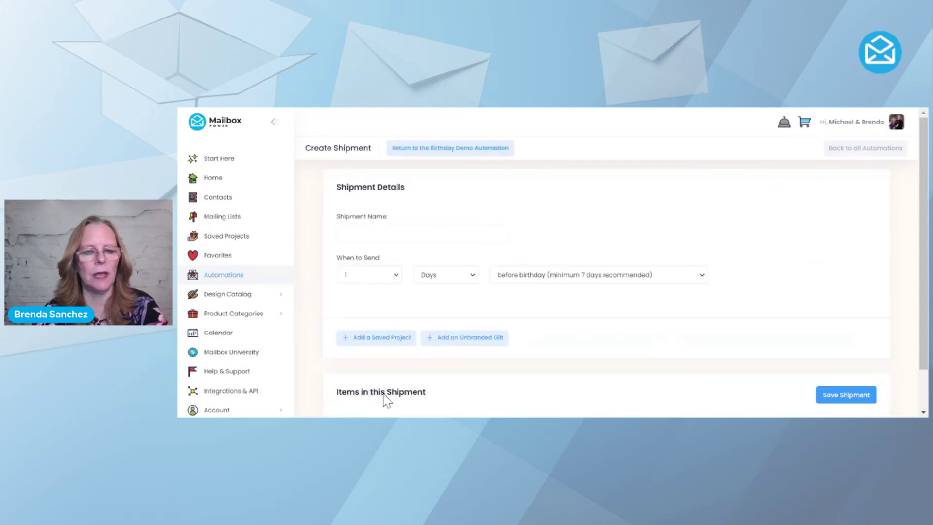
click(345, 233)
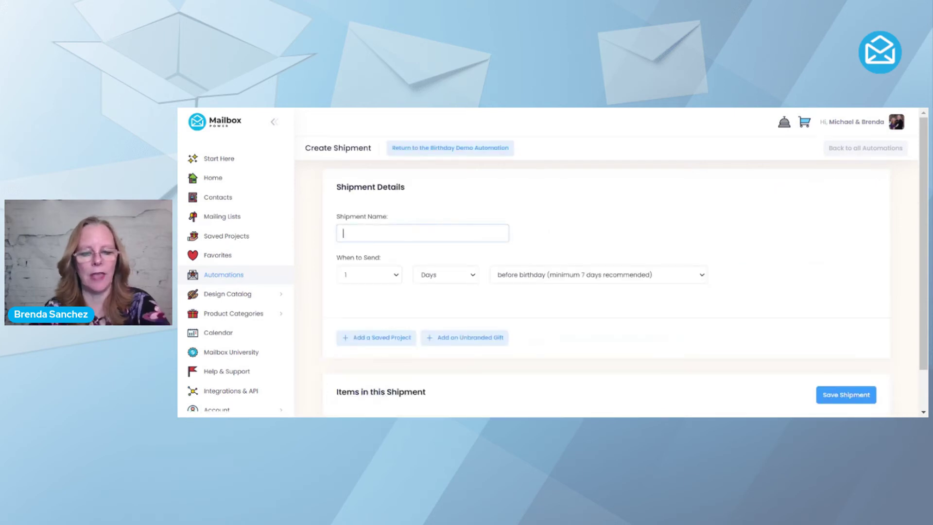
text(Half)
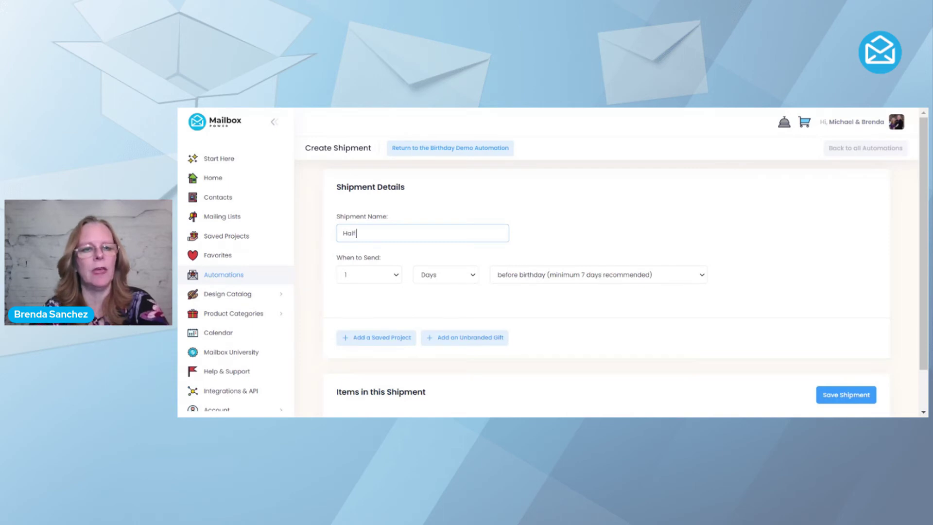
text( Birthday )
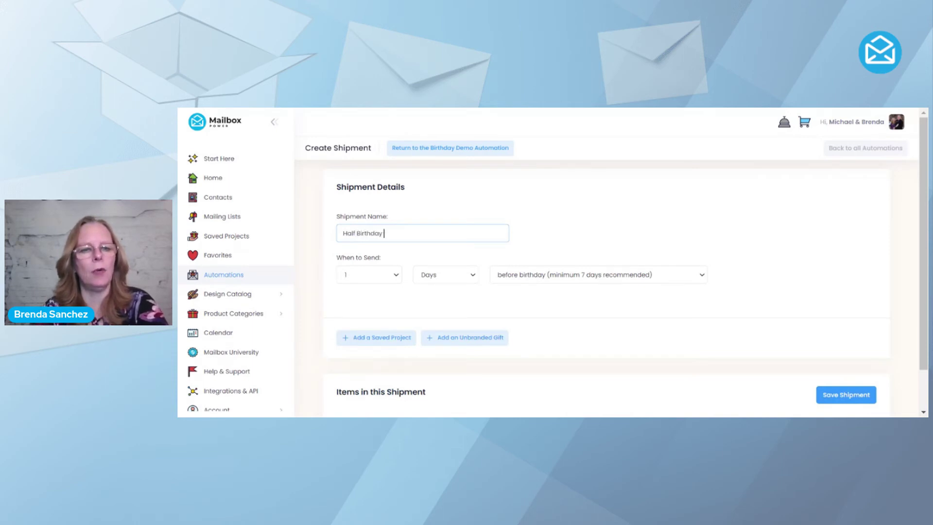
text(Demo)
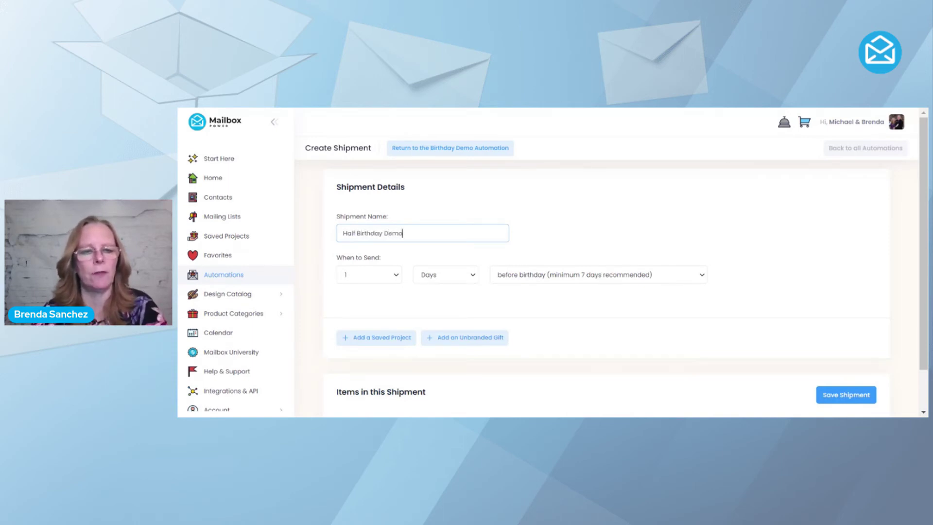
click(396, 277)
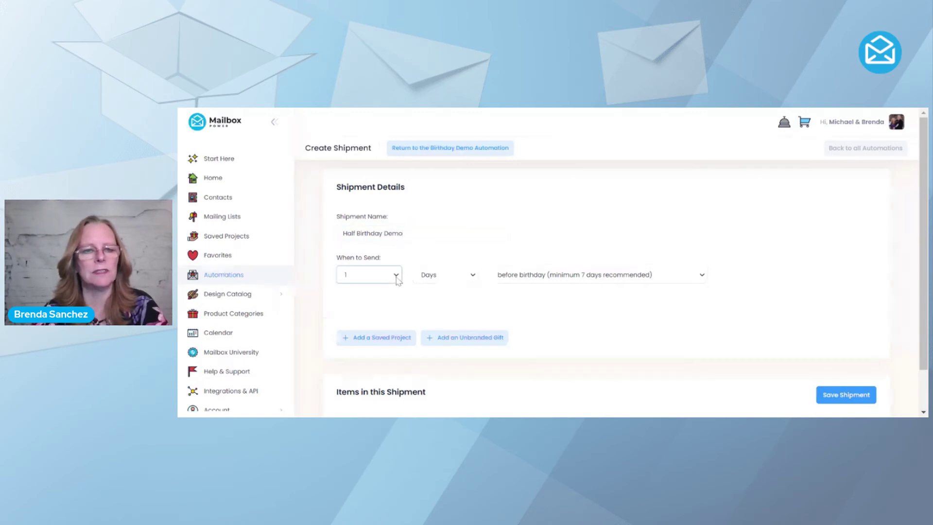
key(6)
click(451, 277)
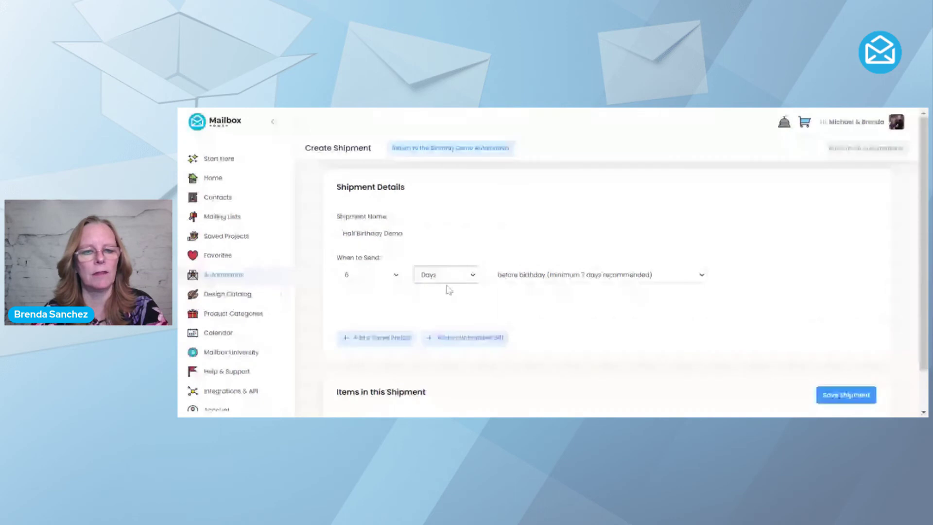
key(m)
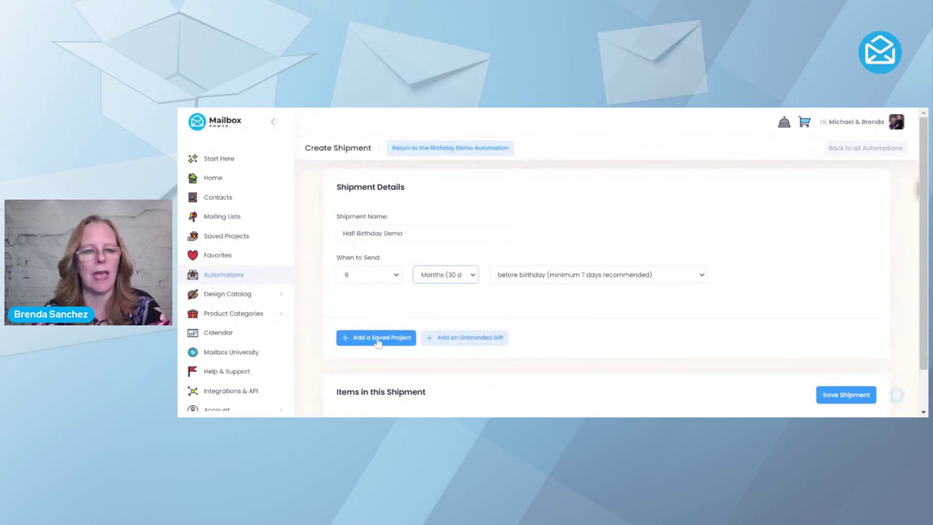
Search saved projects for 'half birthday' and add the CAM Half Birthday 5x7 Greeting Card
click(379, 340)
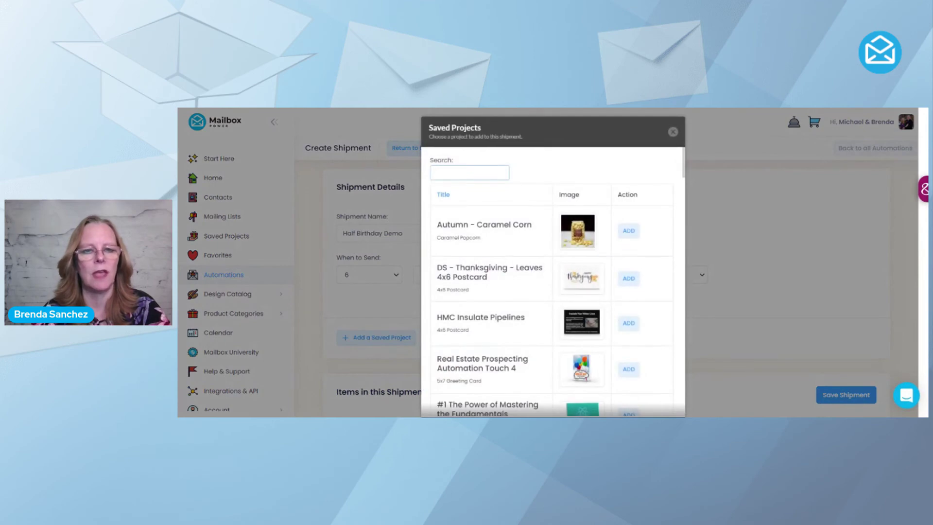
text(half birthday)
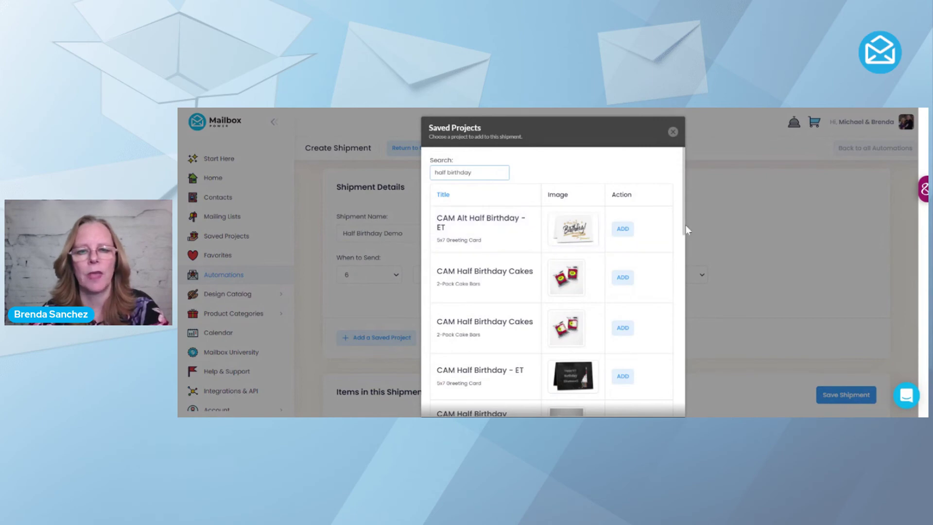
scroll(683, 234, down, 1)
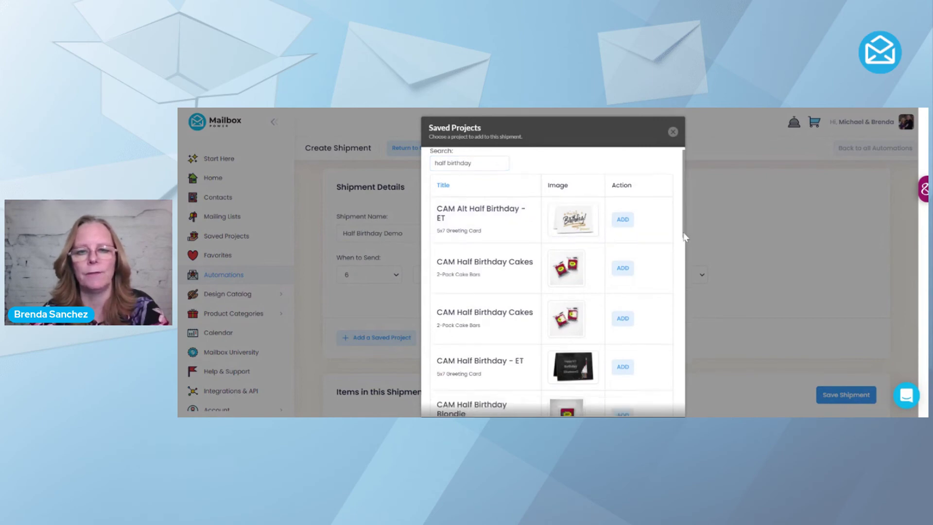
scroll(683, 234, down, 5)
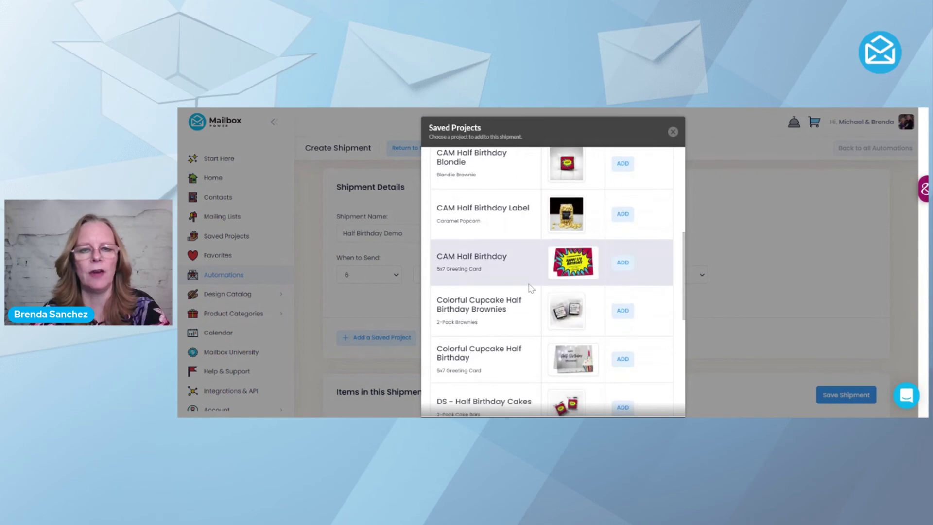
click(622, 263)
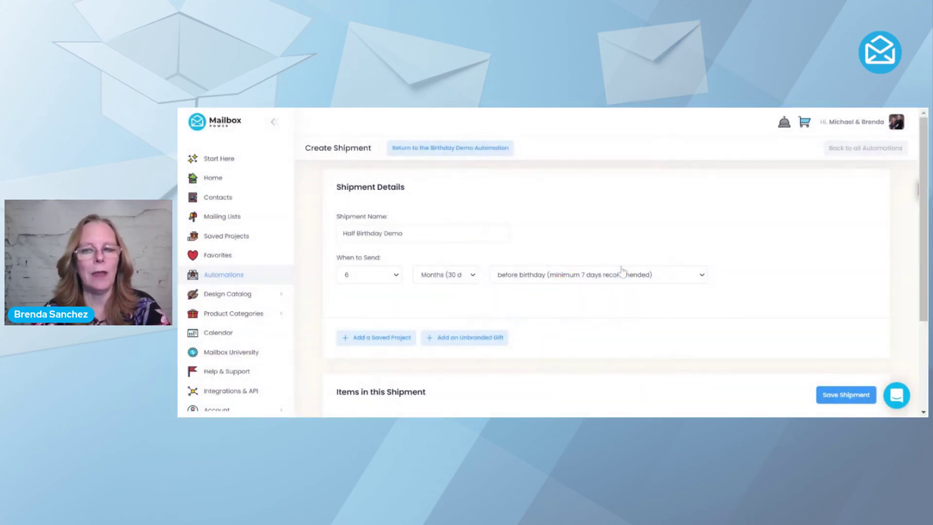
scroll(622, 271, down, 3)
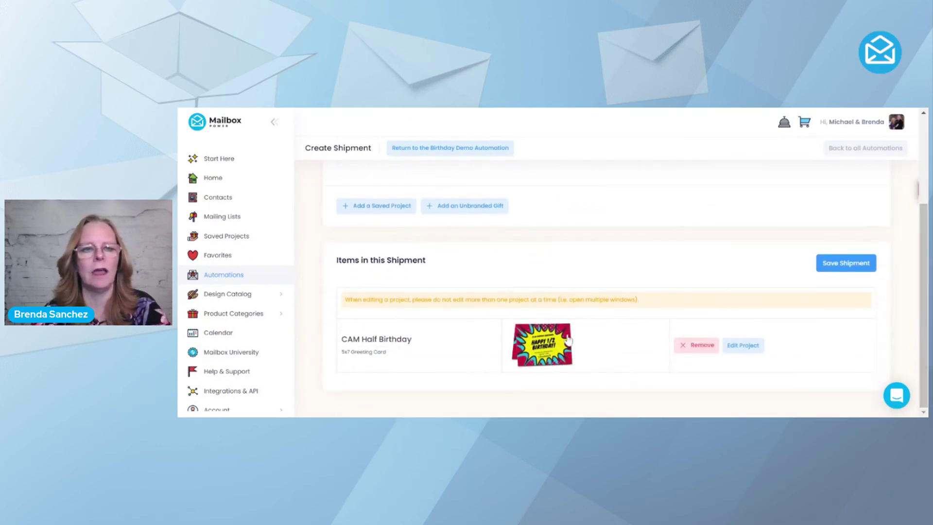
Add the CAM Half Birthday Blondie saved project alongside the 5x7 card
click(377, 206)
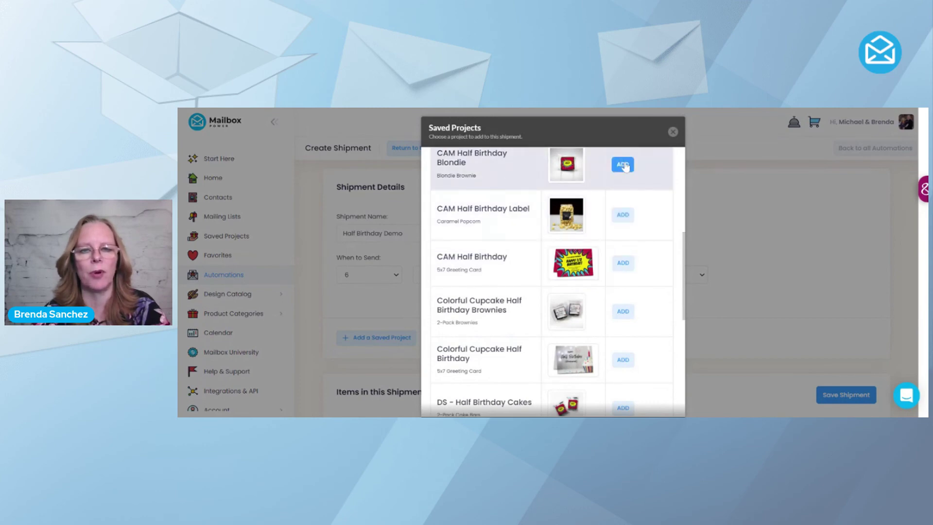
click(623, 165)
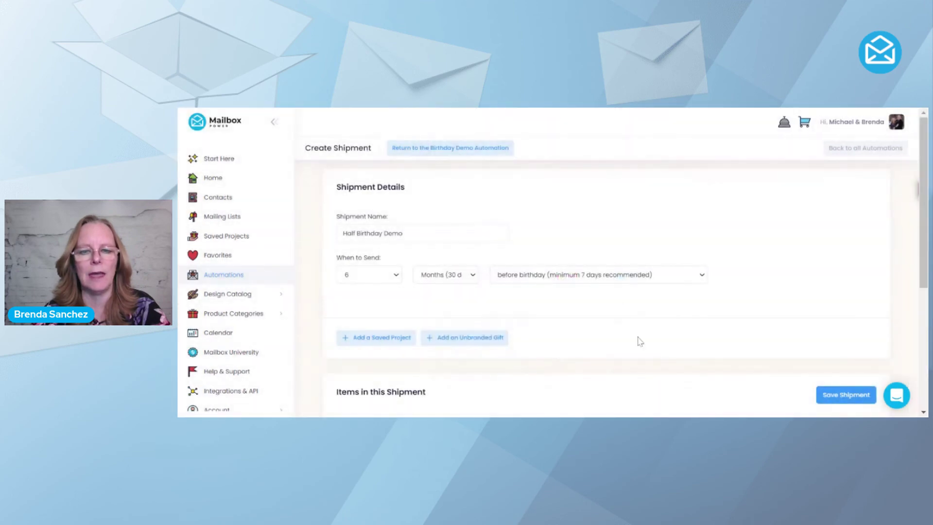
scroll(892, 364, down, 5)
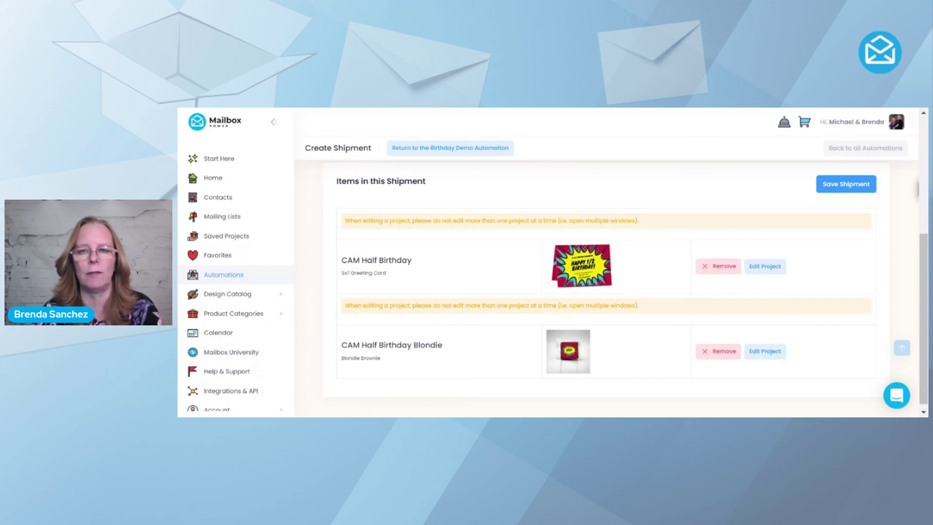
Save the Half Birthday Demo shipment, then activate the Birthday Demo automation and confirm
click(848, 185)
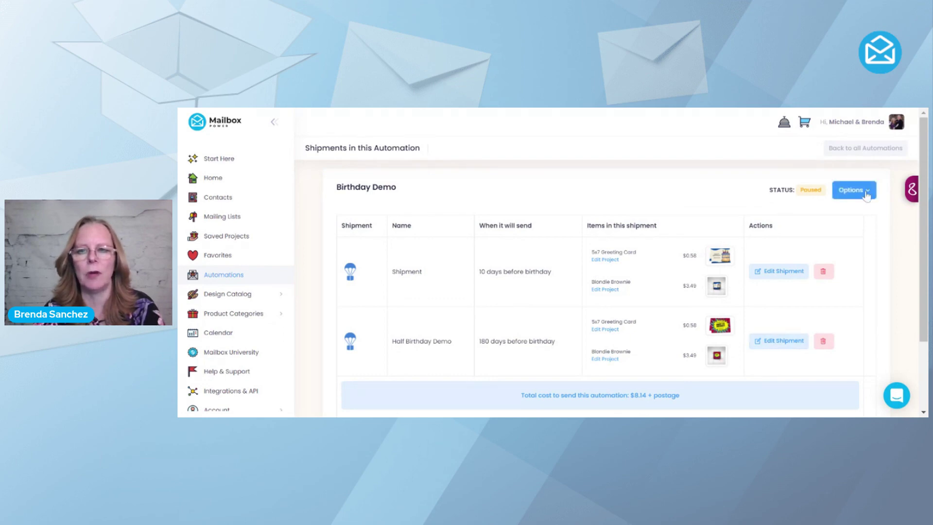
click(866, 193)
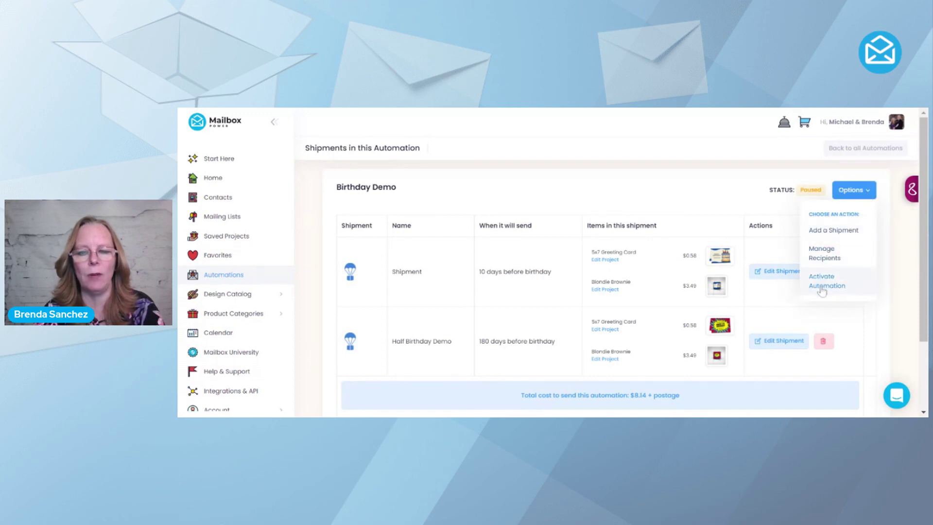
click(821, 290)
click(540, 334)
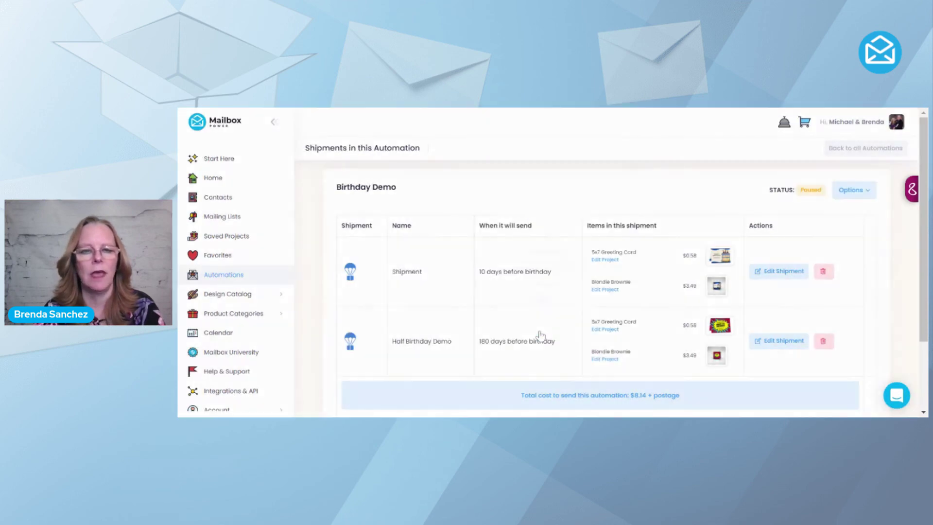